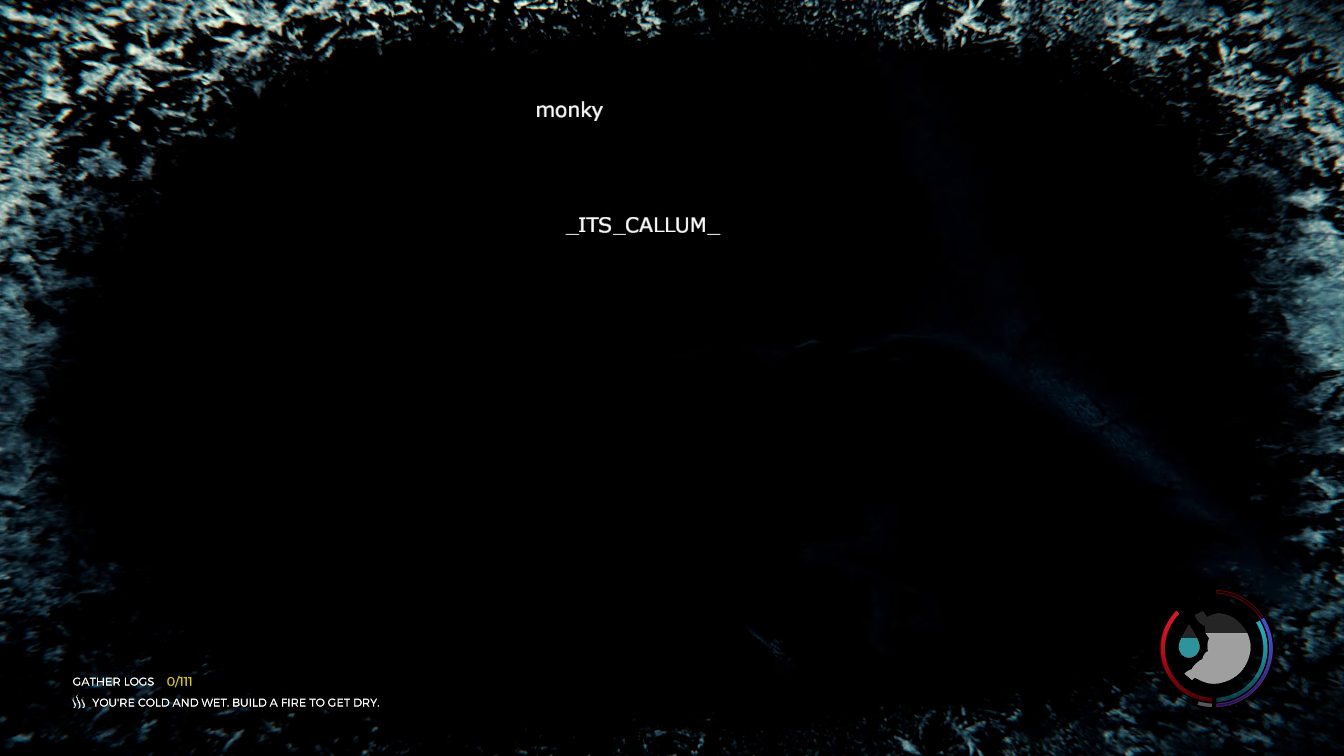
key(l)
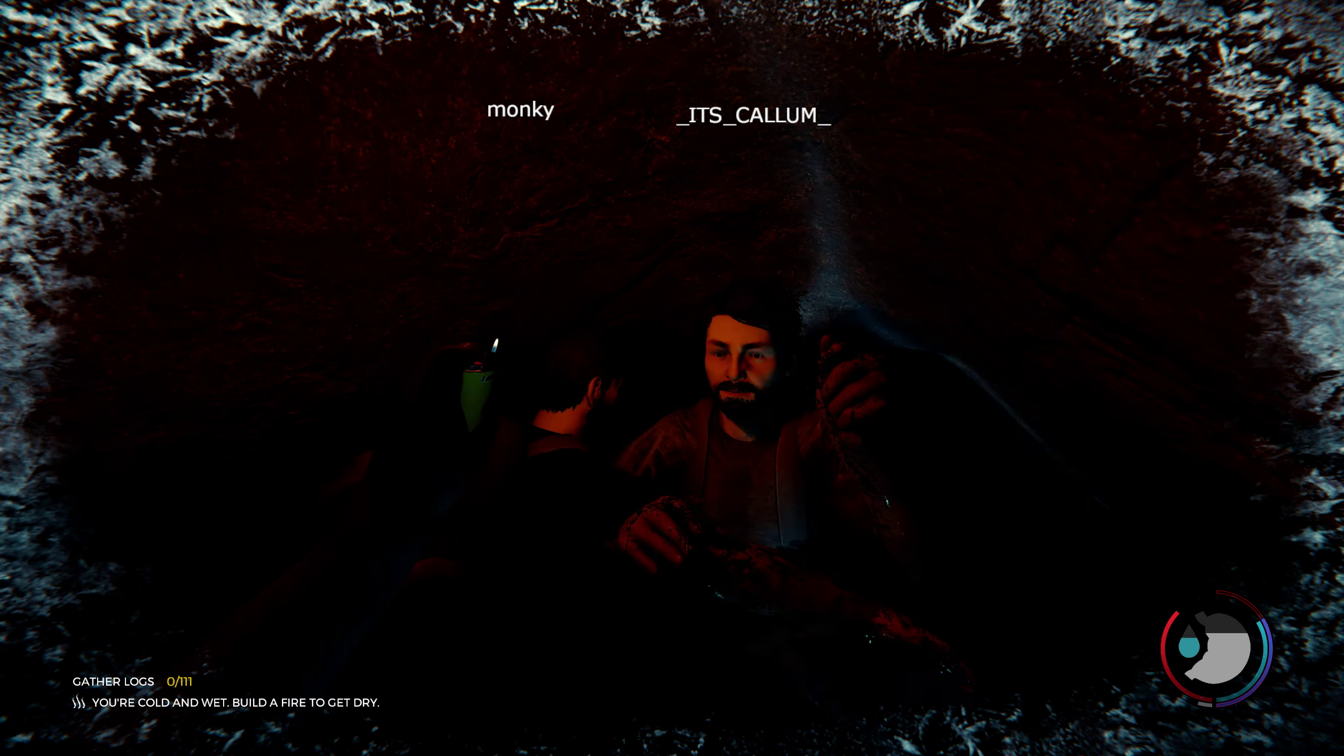